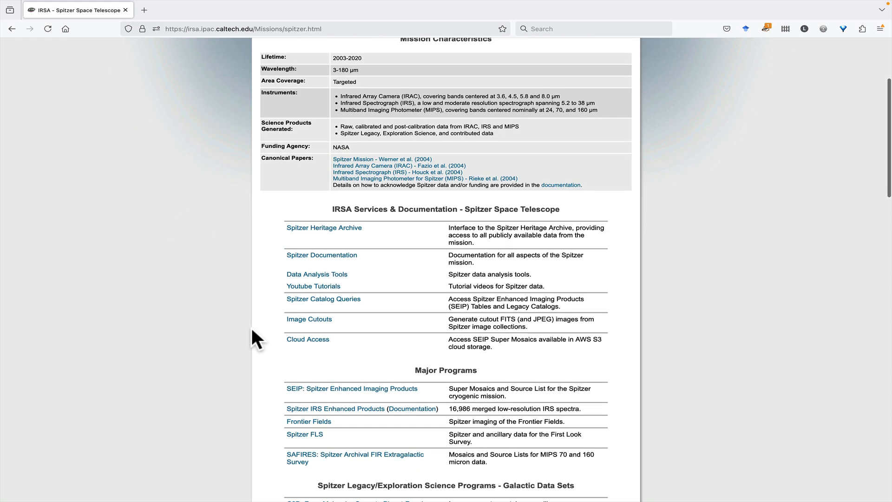
# Open the GLIMPSE survey from the Spitzer mission's galactic data sets and launch its primary data access search.
pyautogui.scroll(-4, 252, 329)
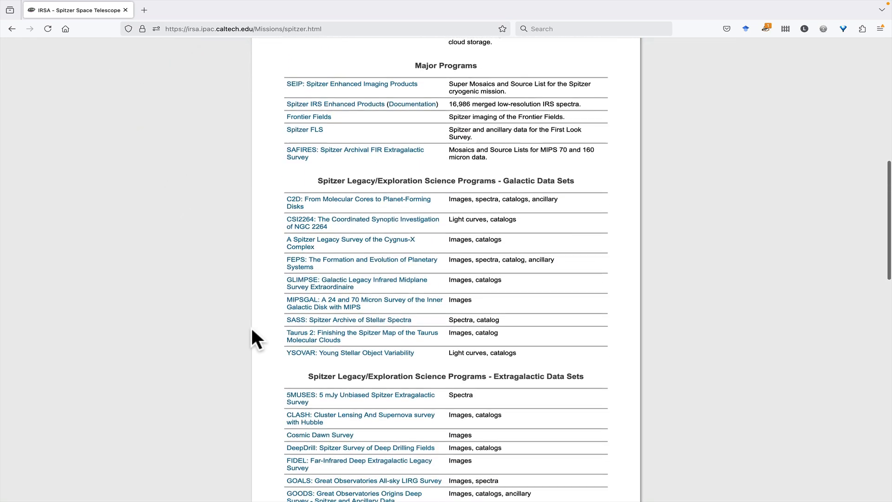
pyautogui.scroll(-9, 252, 327)
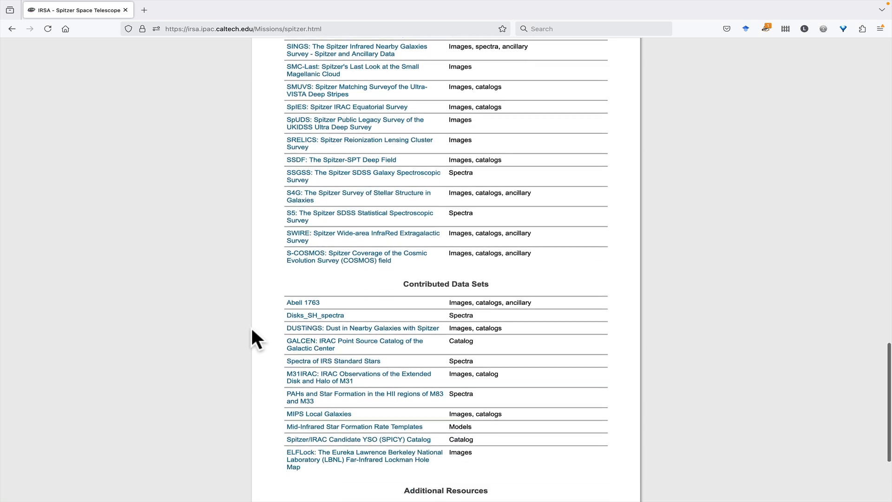
pyautogui.hotkey('alt', 'Left')
pyautogui.scroll(-4, 198, 242)
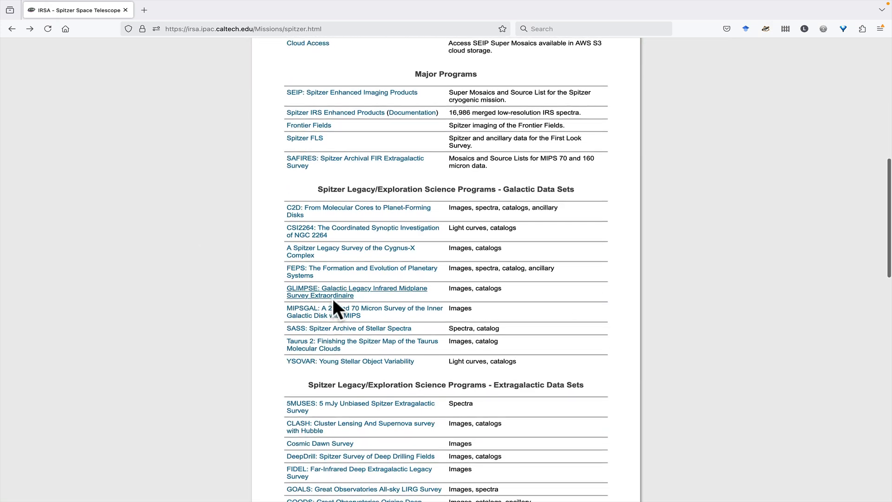
pyautogui.click(333, 297)
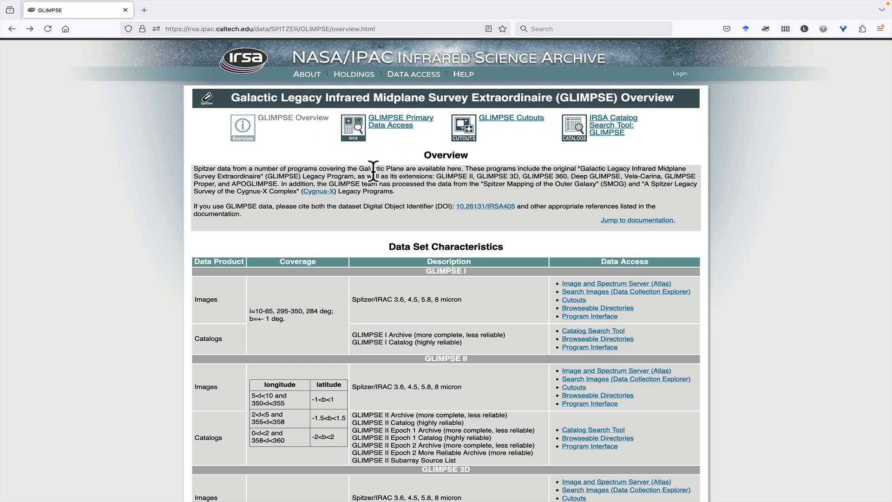
pyautogui.click(355, 137)
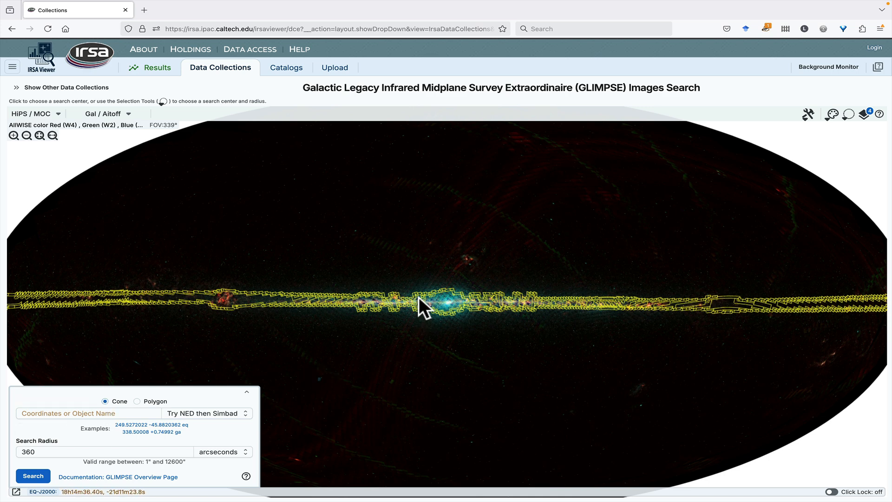
pyautogui.scroll(1, 420, 297)
pyautogui.moveTo(282, 300); pyautogui.dragTo(592, 300)
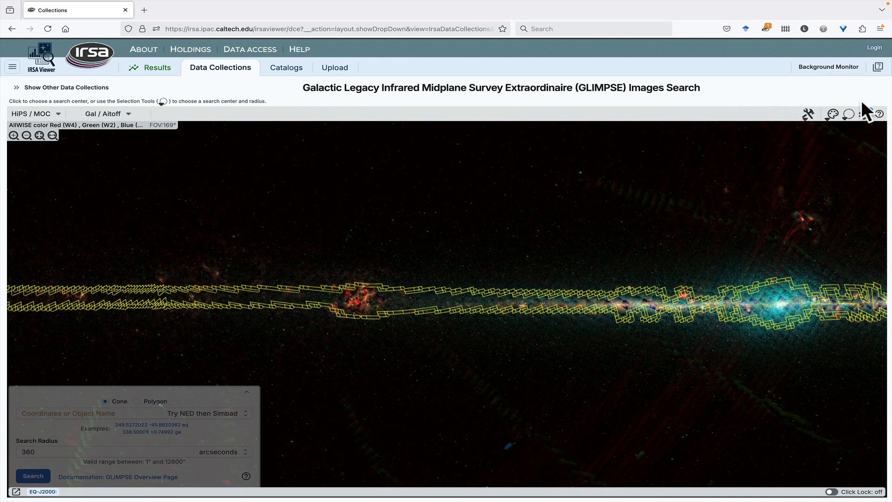
pyautogui.click(849, 115)
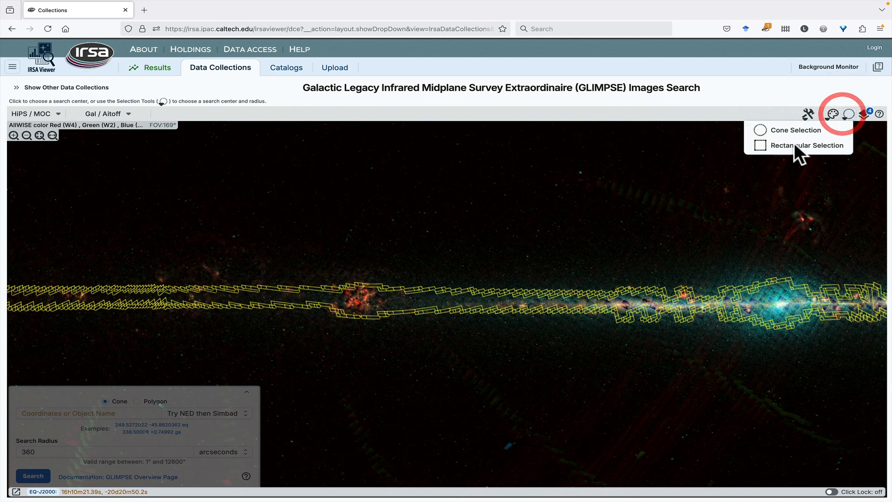
pyautogui.click(849, 115)
# Run a cone search of the GLIMPSE images centred on M16 with a search radius of 1000 arcseconds.
pyautogui.click(86, 414)
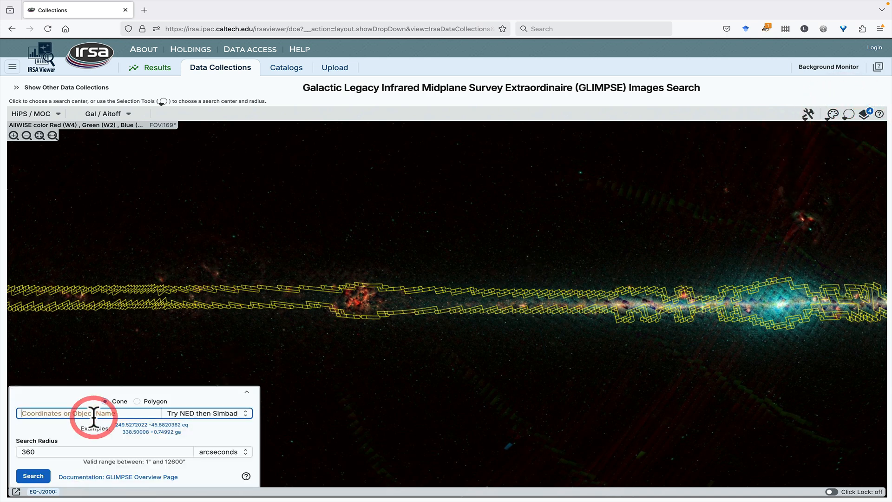
pyautogui.write('M16')
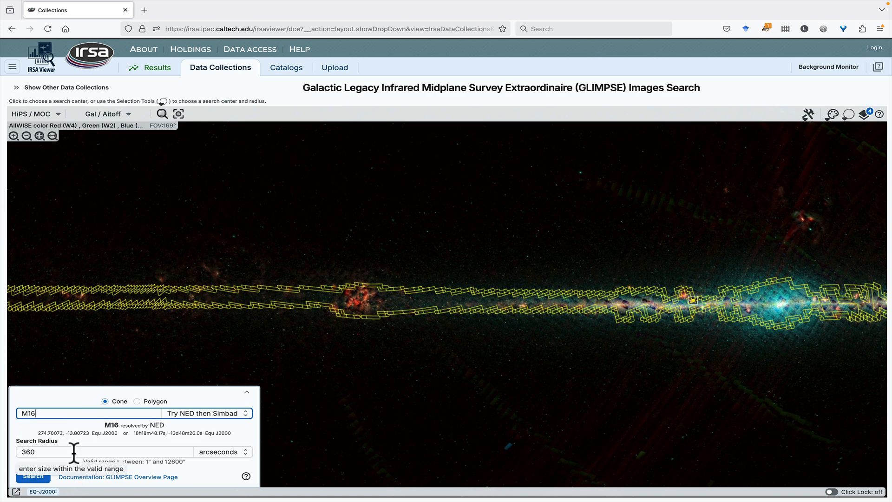
pyautogui.doubleClick(74, 451)
pyautogui.write('100')
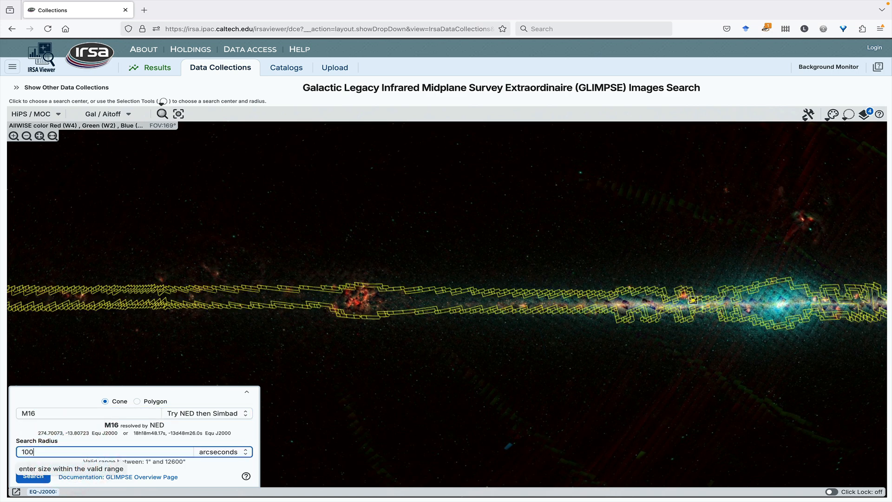
pyautogui.write('0')
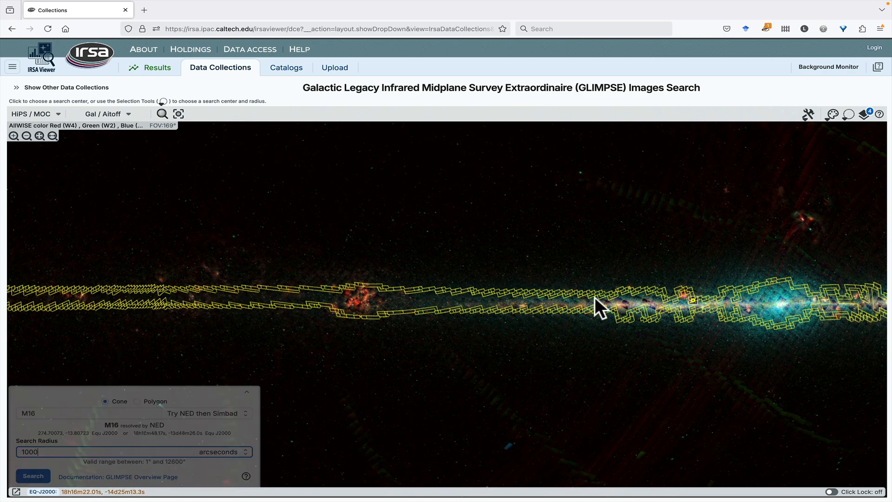
pyautogui.scroll(2, 504, 296)
pyautogui.click(504, 295)
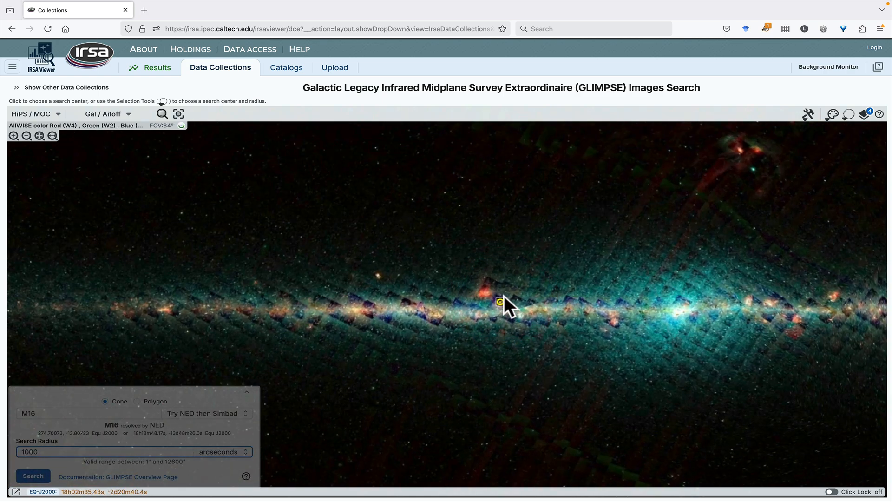
pyautogui.scroll(3, 504, 297)
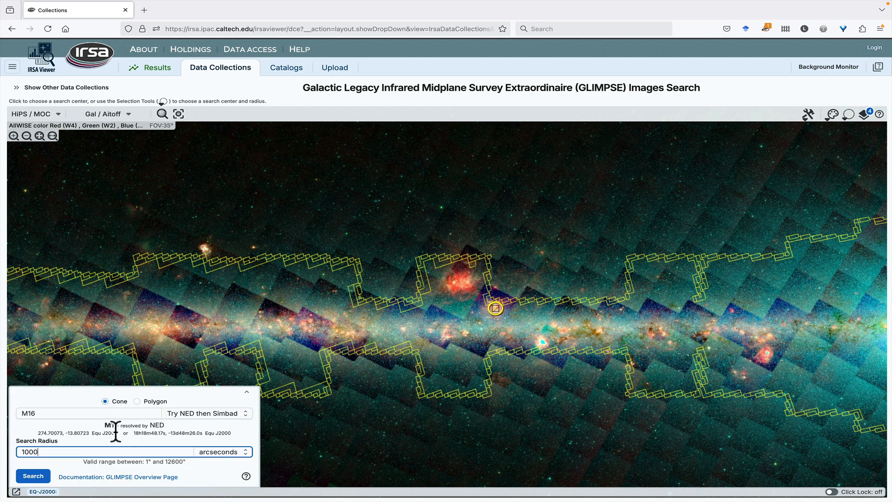
pyautogui.click(26, 478)
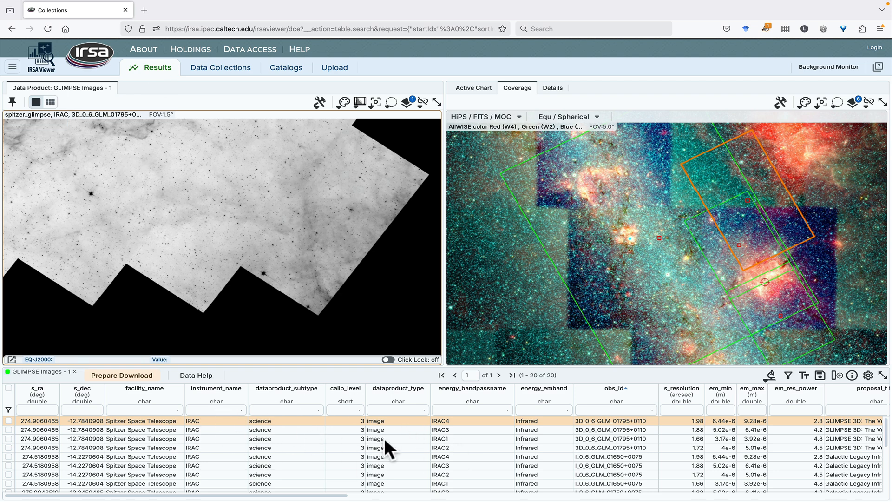
# Preview the IRAC3 and IRAC1 images of observation 3D_0_6_GLM_01795+0110 from the results table.
pyautogui.scroll(-1, 384, 439)
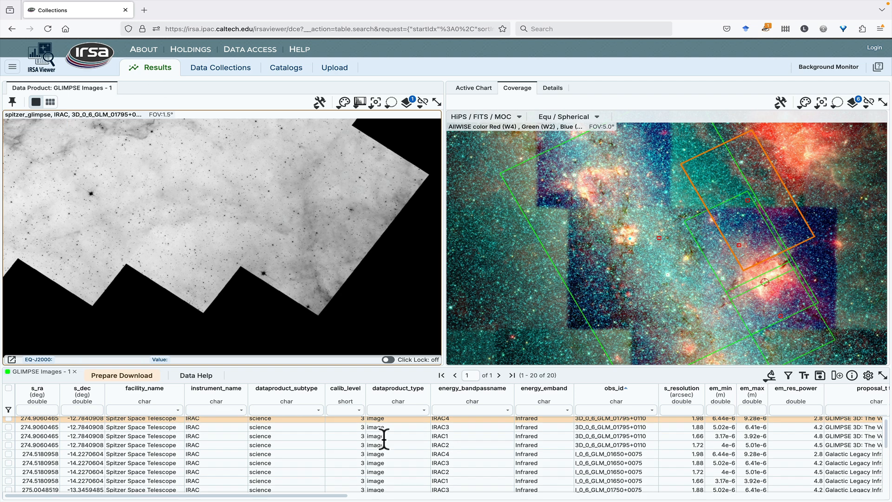
pyautogui.click(271, 425)
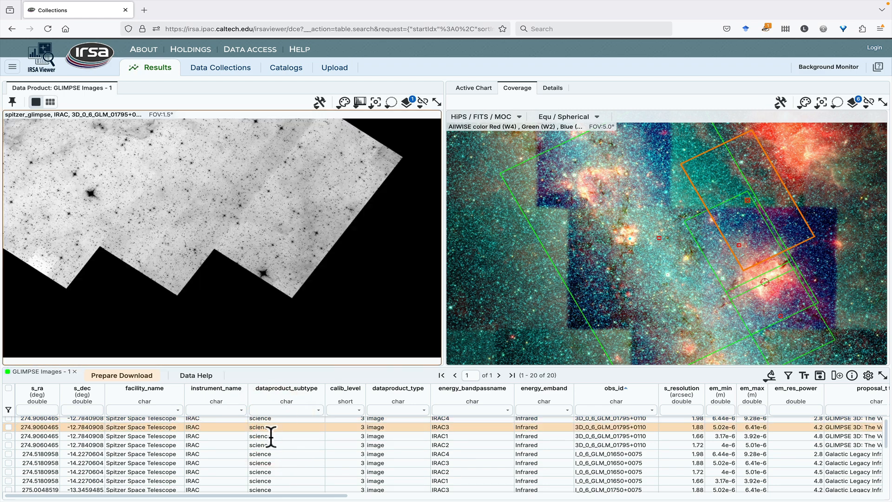
pyautogui.click(272, 436)
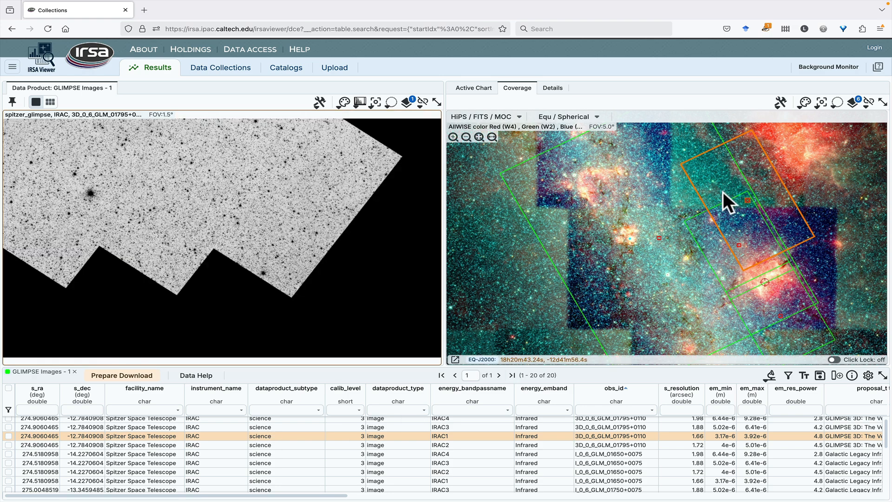
# Select the largest footprint on the coverage map and pin its IRAC1 image, I_1_2_GLM_01800+0000.
pyautogui.scroll(-2, 723, 192)
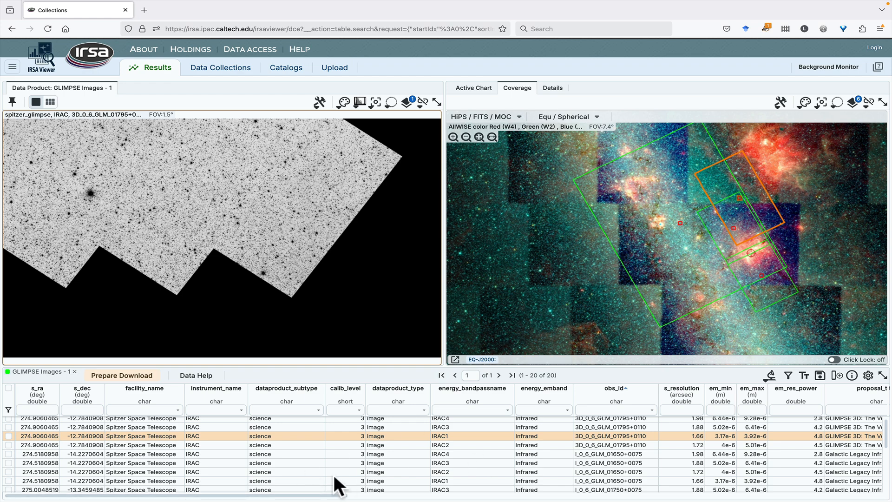
pyautogui.scroll(-2, 410, 462)
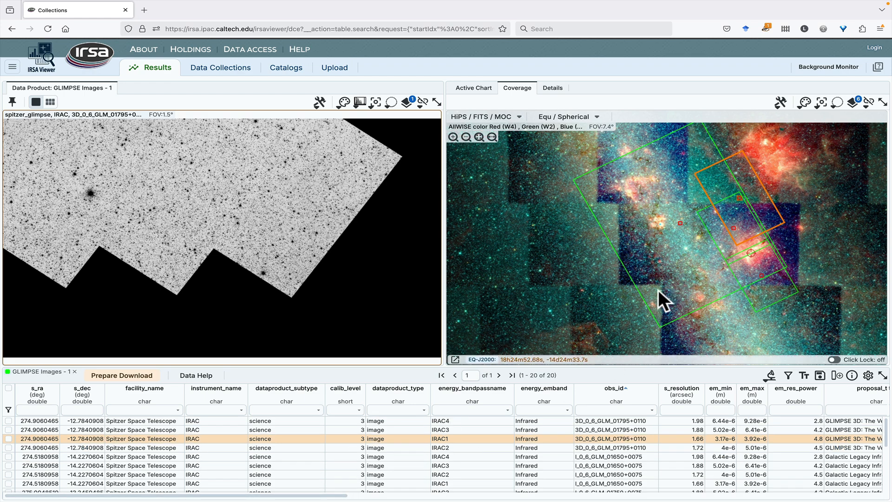
pyautogui.click(628, 254)
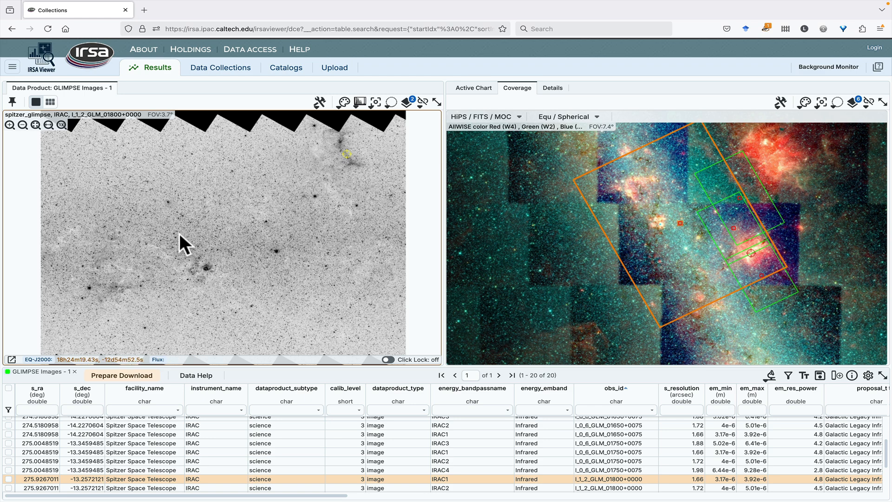
pyautogui.click(13, 102)
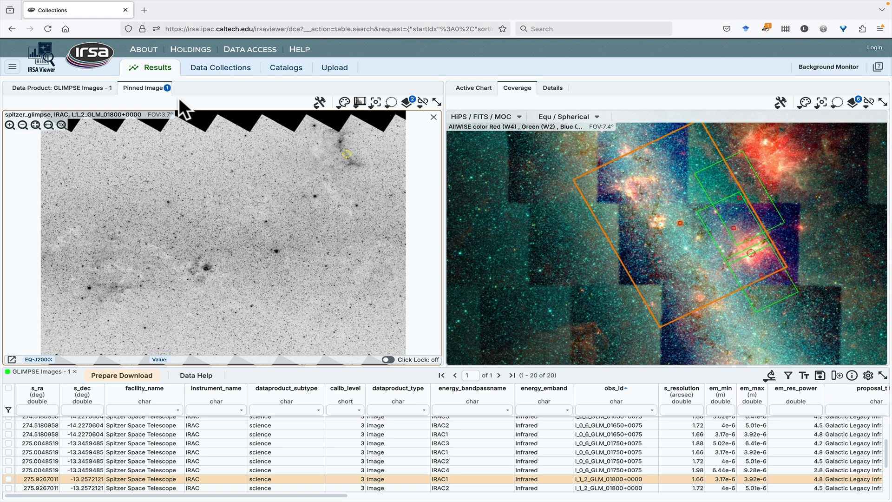
# Choose the Spitzer MIPSGAL data collection and search its images around M16 with the 1000 arcsecond radius.
pyautogui.click(212, 76)
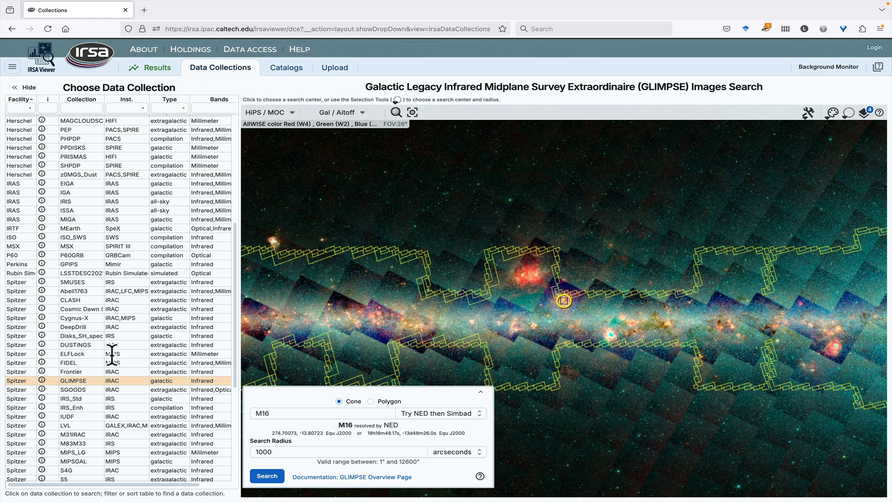
pyautogui.scroll(-5, 112, 355)
pyautogui.click(84, 354)
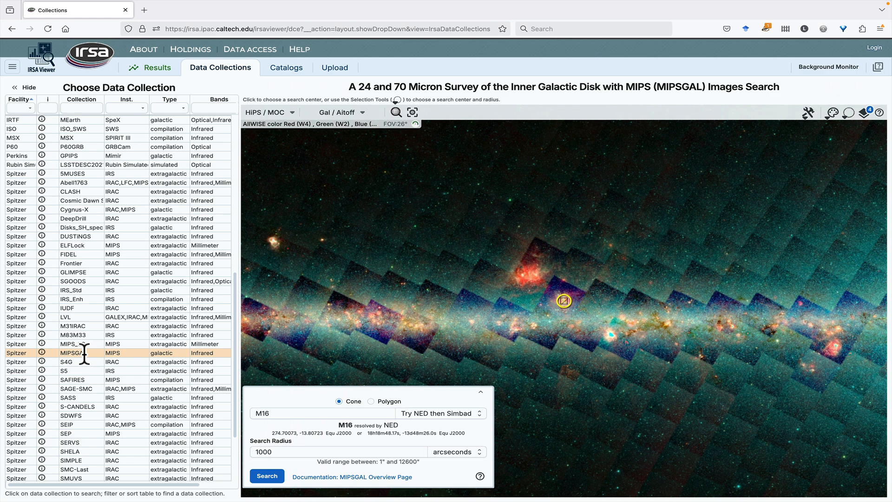
pyautogui.click(261, 476)
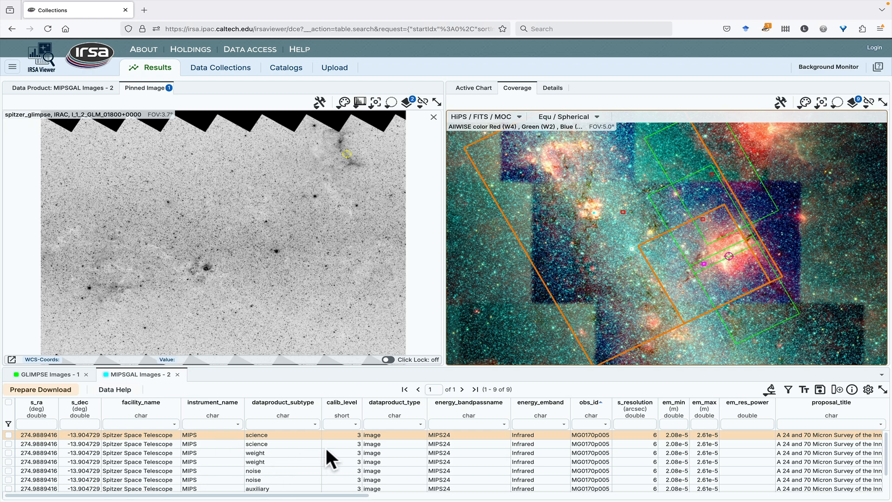
# Filter the MIPSGAL results to the science product subtype and pin the MIPS24 image MG0170p005.
pyautogui.click(315, 424)
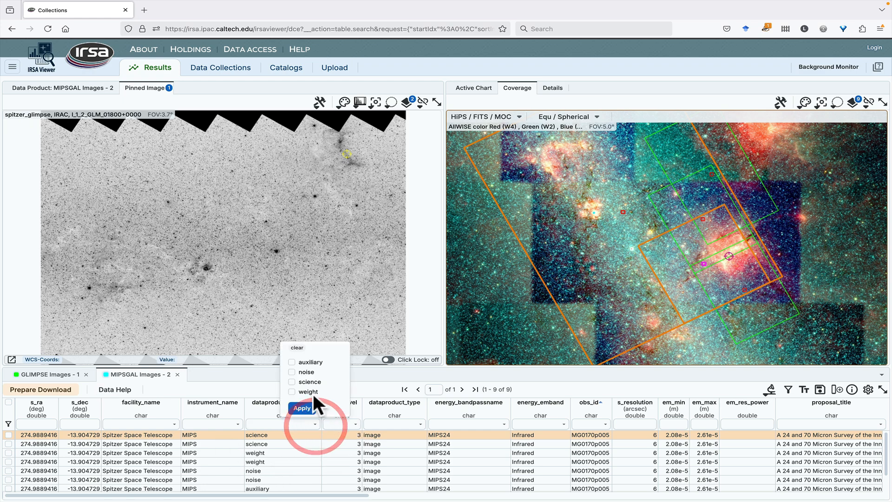
pyautogui.click(300, 407)
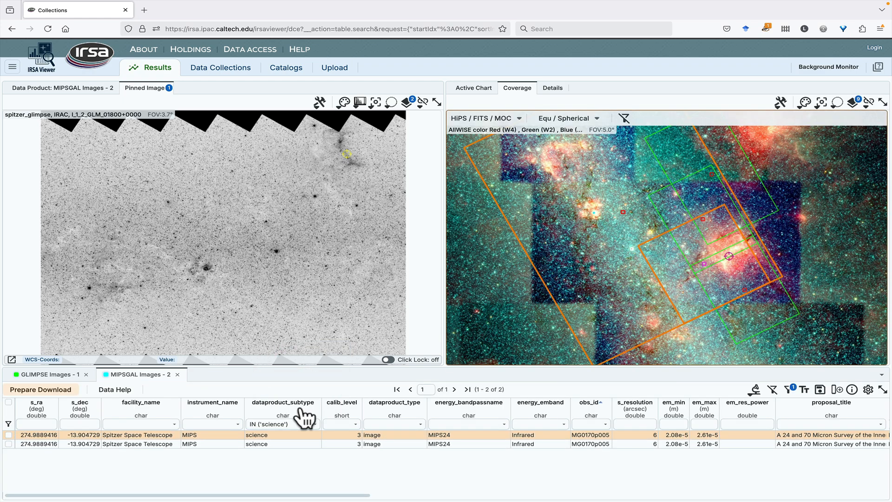
pyautogui.click(70, 89)
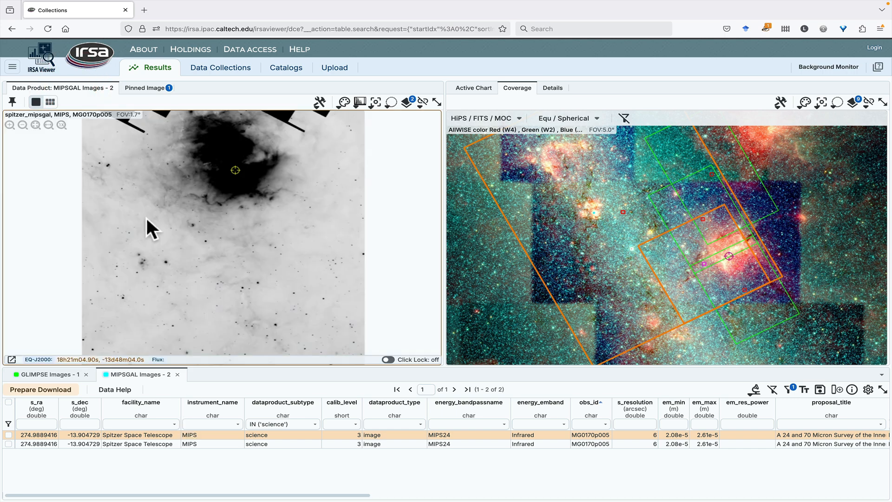
pyautogui.click(12, 102)
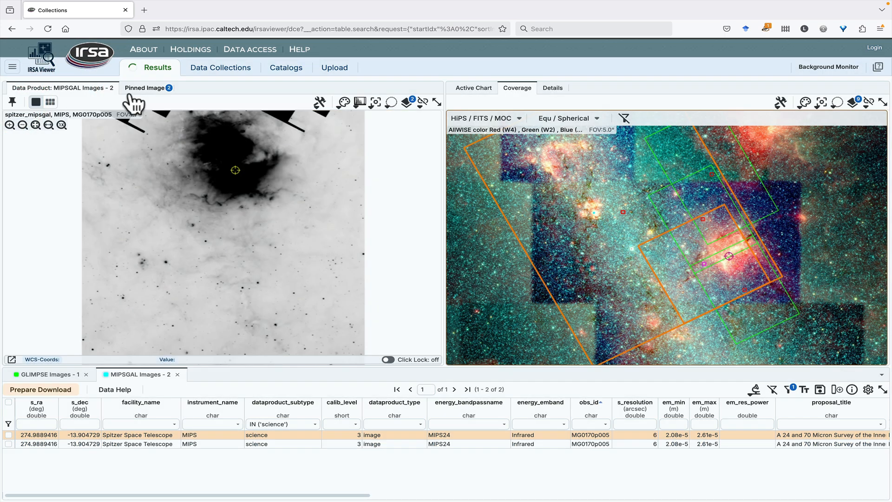
# Display the pinned GLIMPSE and MIPSGAL images together and align and lock them by WCS.
pyautogui.click(140, 88)
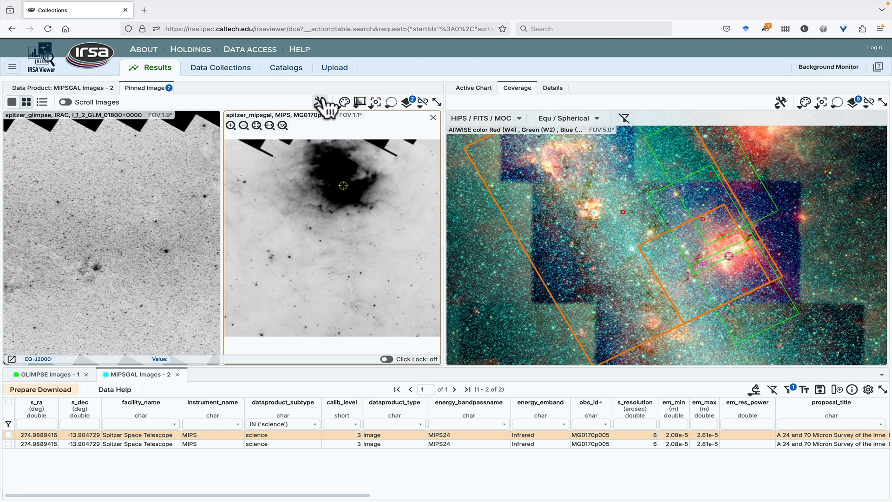
pyautogui.click(423, 101)
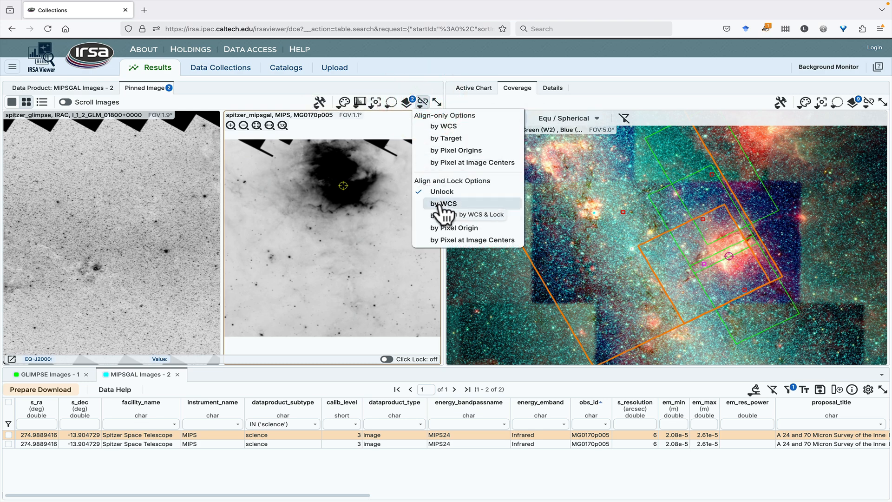
pyautogui.click(440, 204)
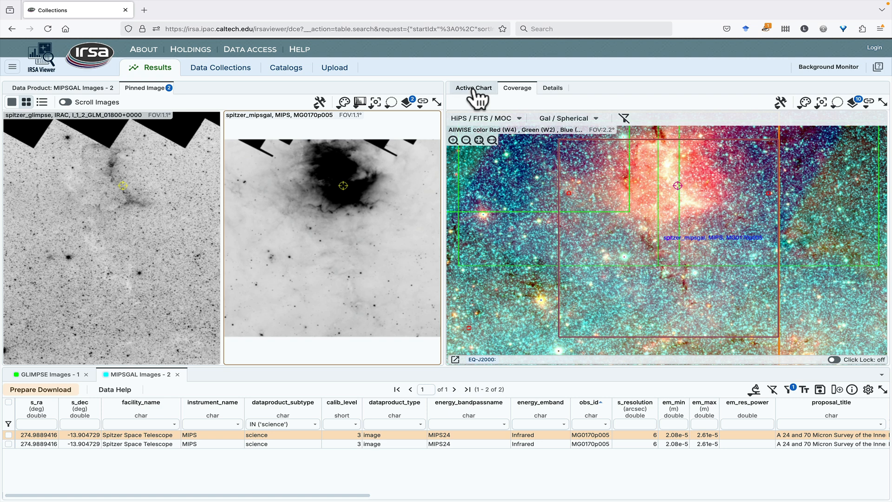
# Display the active chart, and run a cone search of the AllWISE Source Catalog around M16 with a 100 arcsecond radius.
pyautogui.click(473, 88)
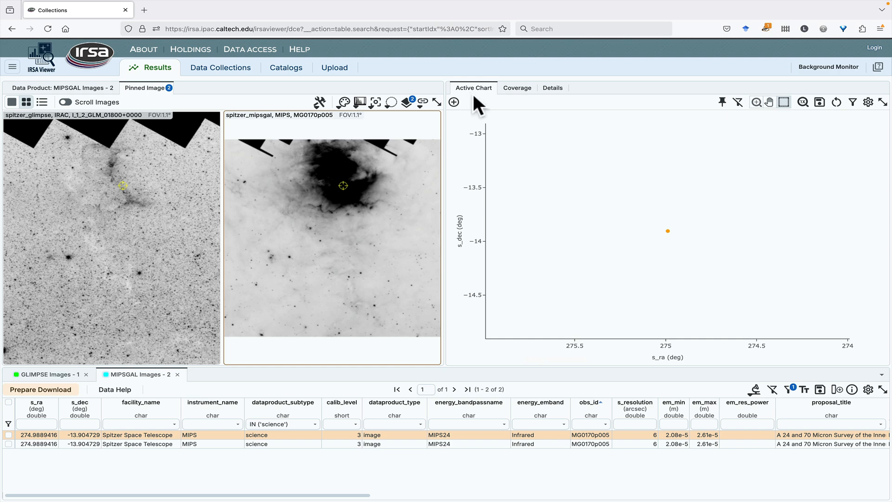
pyautogui.click(286, 70)
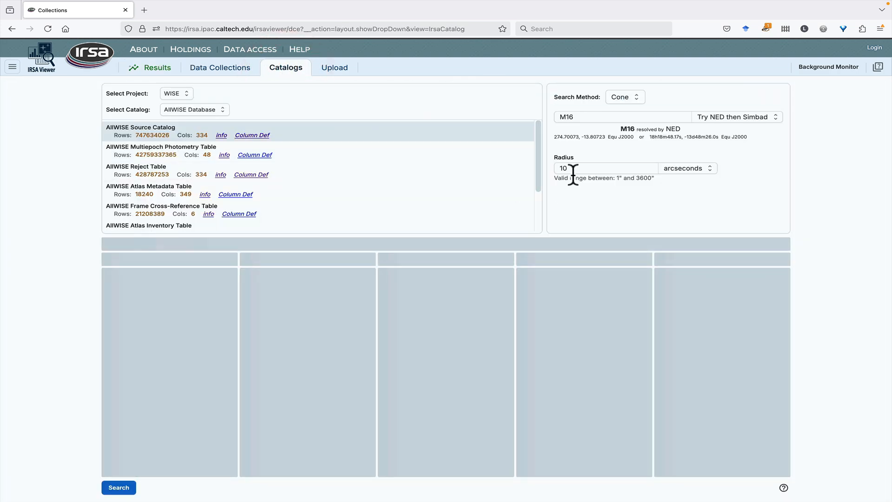
pyautogui.click(572, 169)
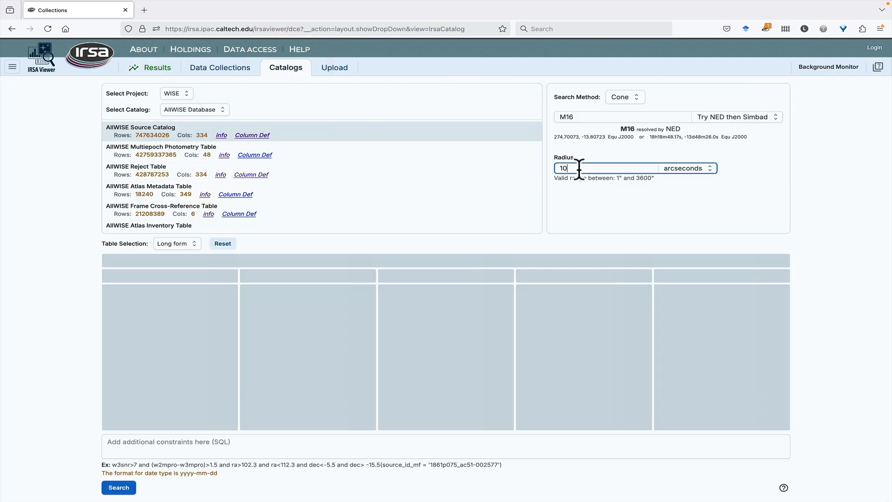
pyautogui.write('0')
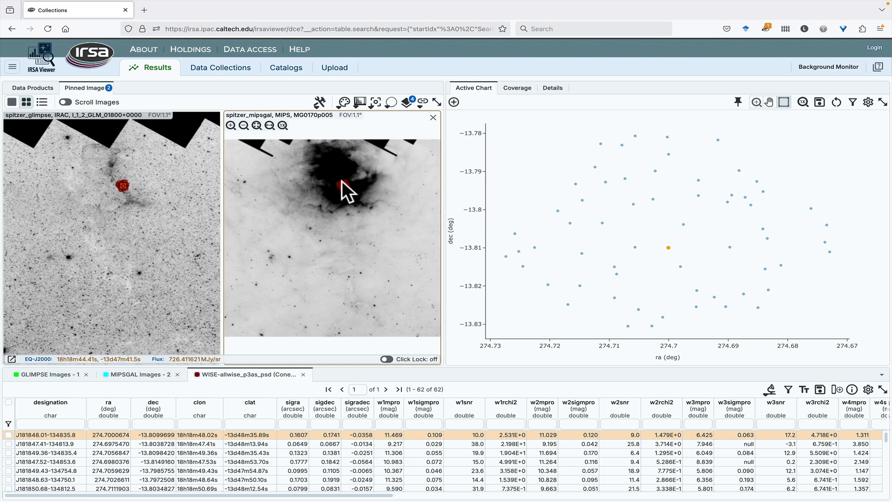
# Zoom in on the M16 catalog sources in the aligned images and recolor the AllWISE catalog overlay orange.
pyautogui.scroll(10, 342, 181)
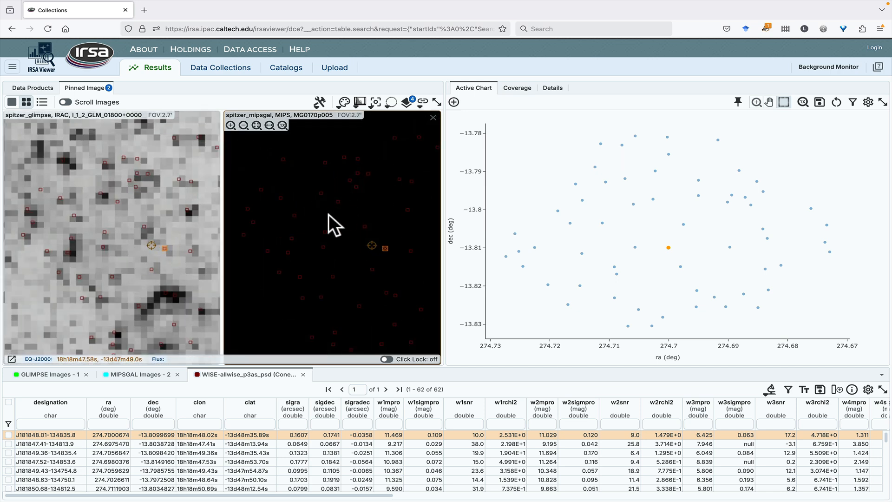
pyautogui.click(406, 102)
pyautogui.click(578, 152)
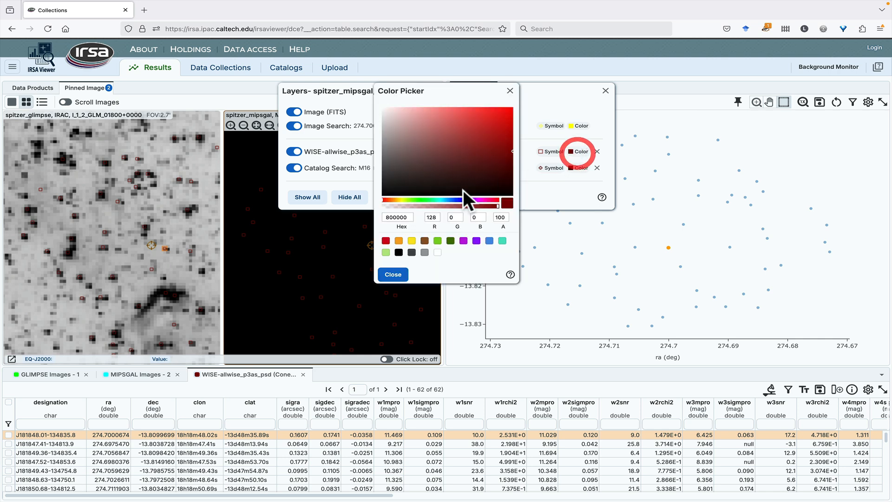
pyautogui.click(399, 240)
pyautogui.click(393, 274)
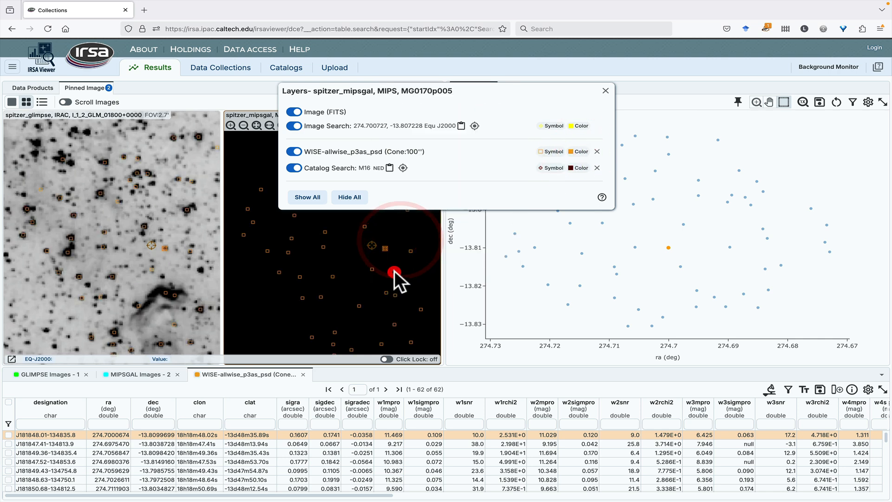
pyautogui.click(605, 91)
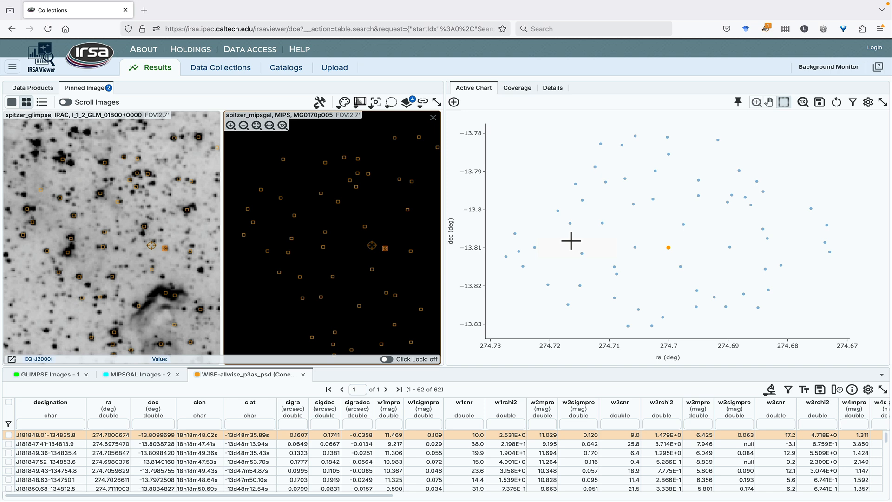
# Review the additional search tabs and the available results layout options in the side menu.
pyautogui.click(13, 68)
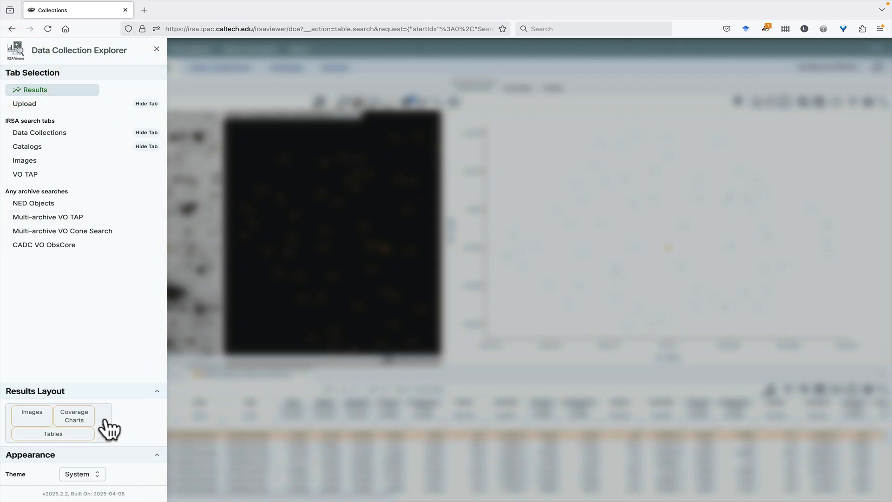
pyautogui.click(106, 420)
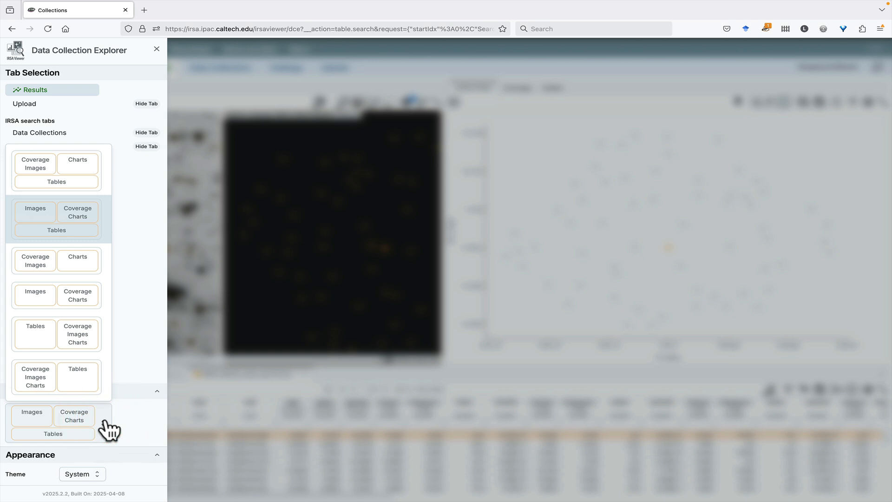
pyautogui.click(104, 423)
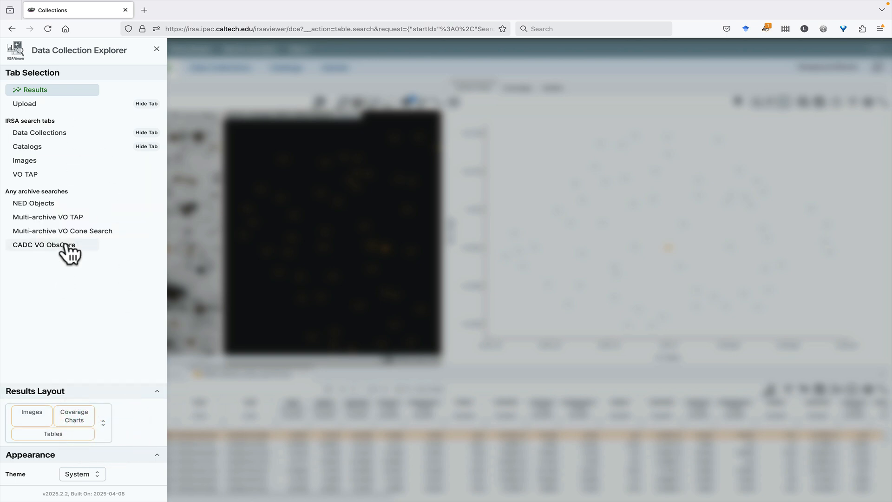
pyautogui.click(157, 49)
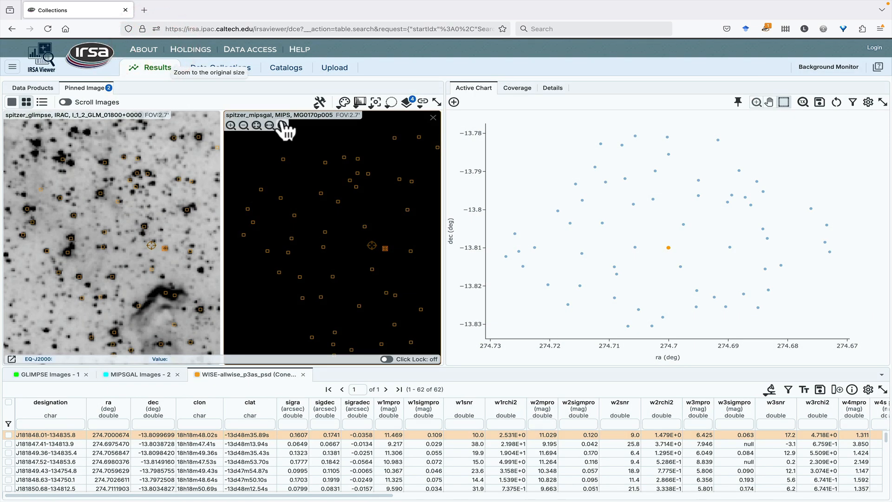
# Return to the data collections, fit the coverage map to the whole sky, and select the AKARI collection to view its coverage.
pyautogui.click(211, 69)
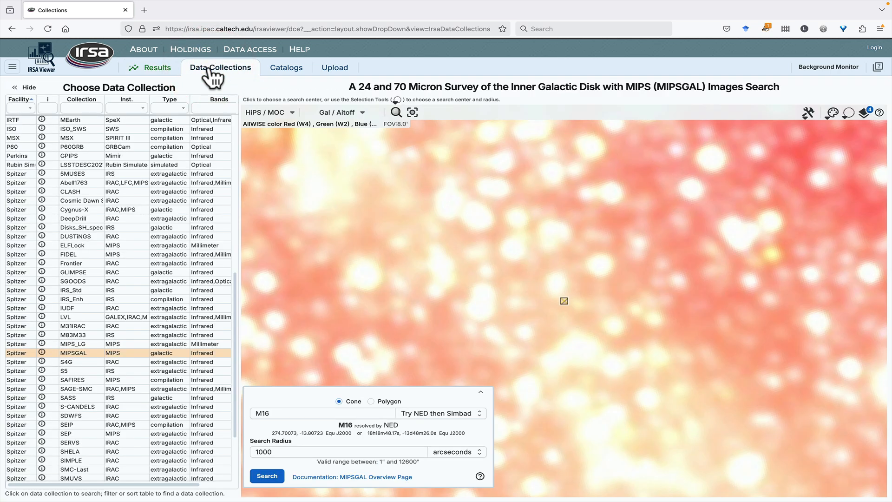
pyautogui.click(286, 135)
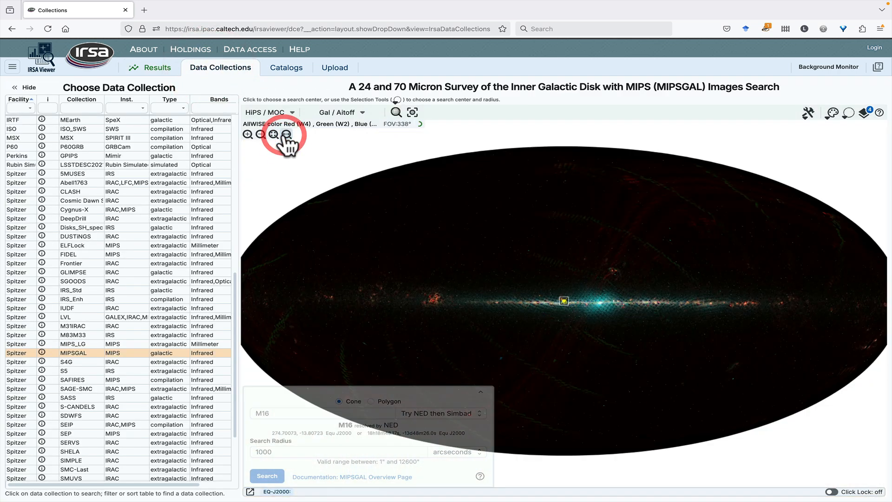
pyautogui.scroll(10, 93, 258)
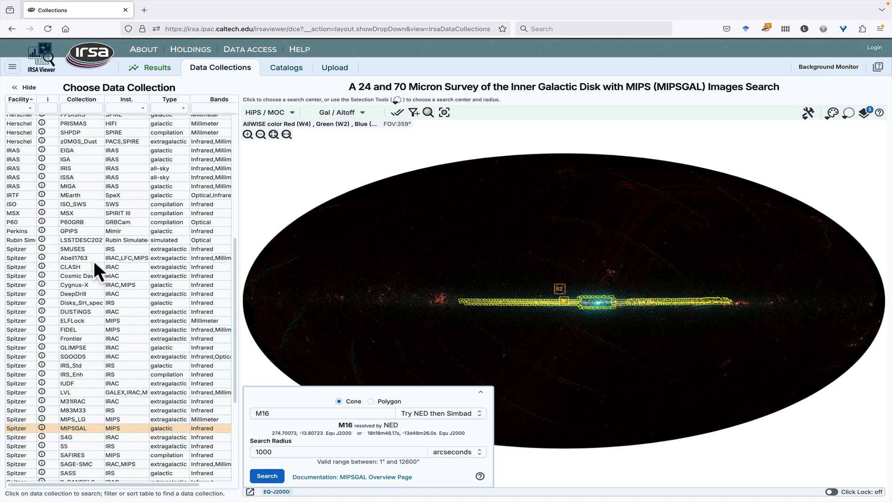
pyautogui.scroll(-1, 93, 258)
pyautogui.scroll(1, 93, 258)
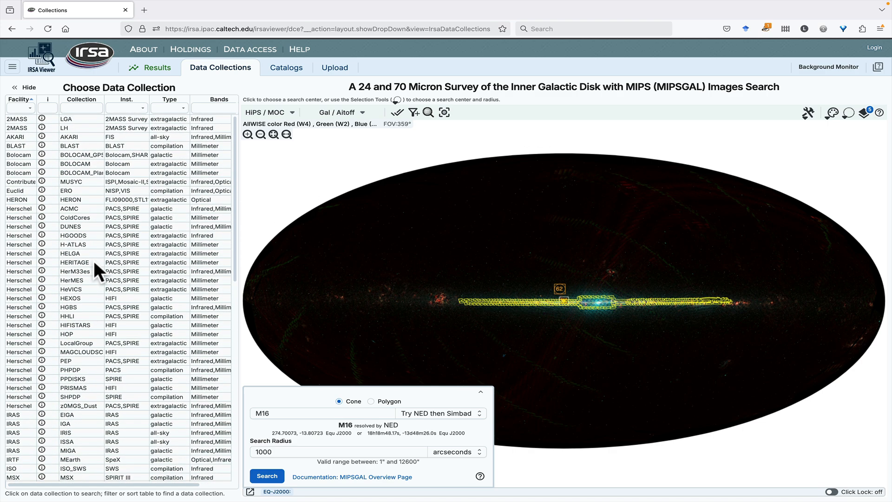
pyautogui.scroll(-1, 93, 259)
pyautogui.click(79, 133)
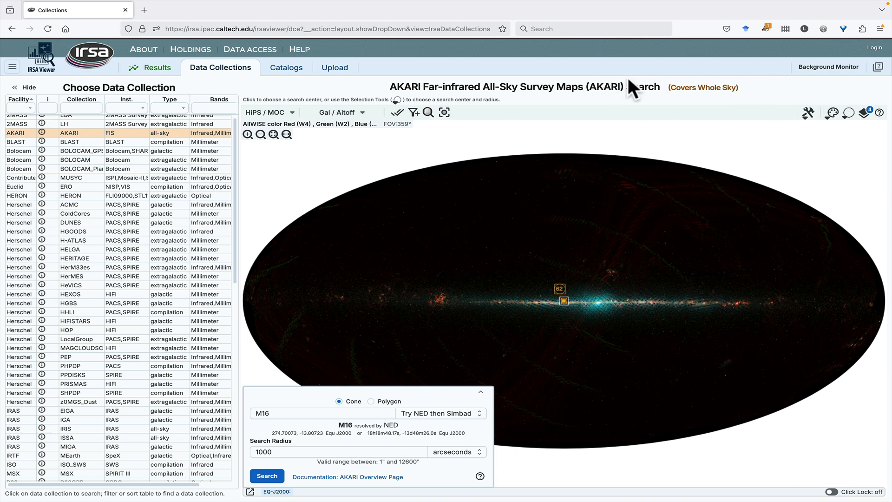
# Select the Spitzer SEIP data collection to view its image coverage across the sky.
pyautogui.scroll(-10, 177, 328)
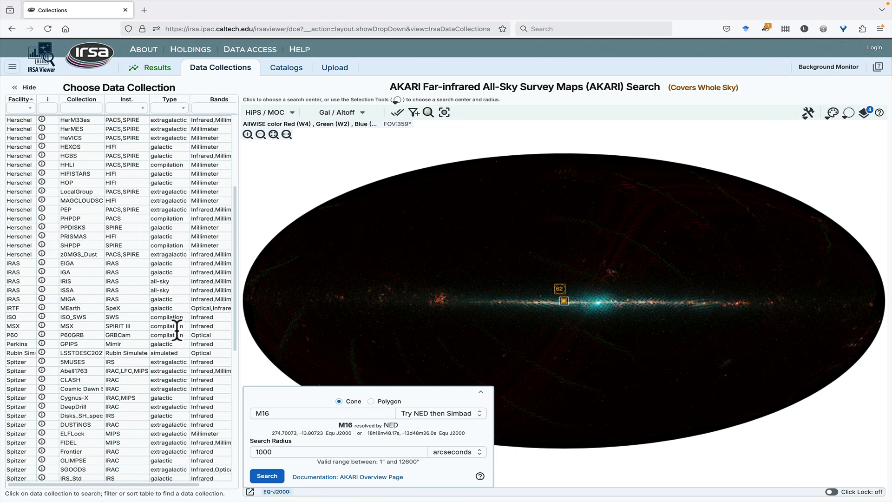
pyautogui.scroll(-2, 139, 316)
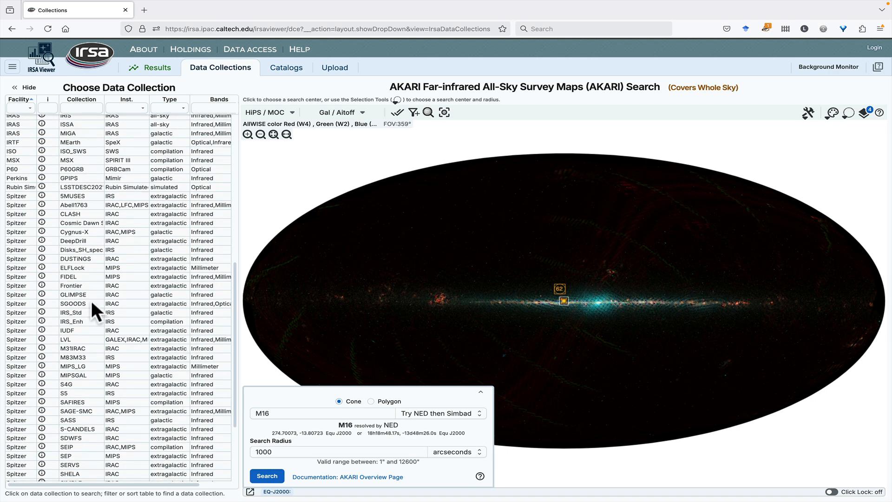
pyautogui.scroll(-5, 91, 301)
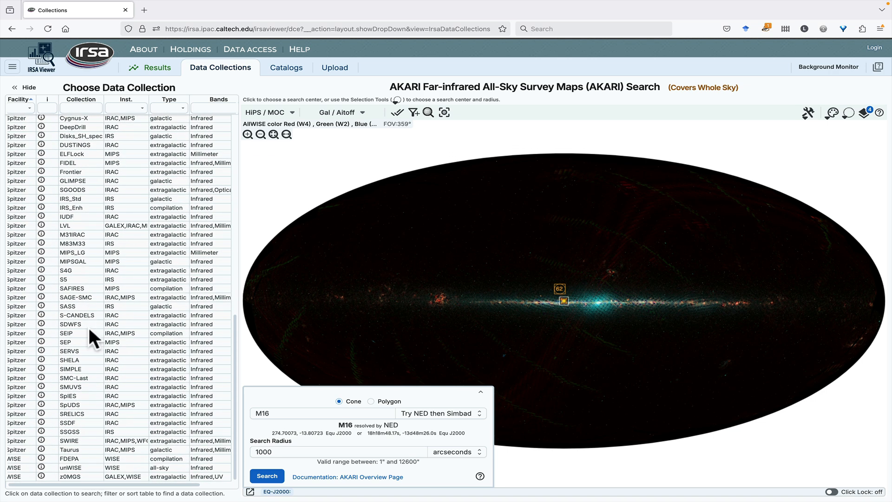
pyautogui.click(87, 330)
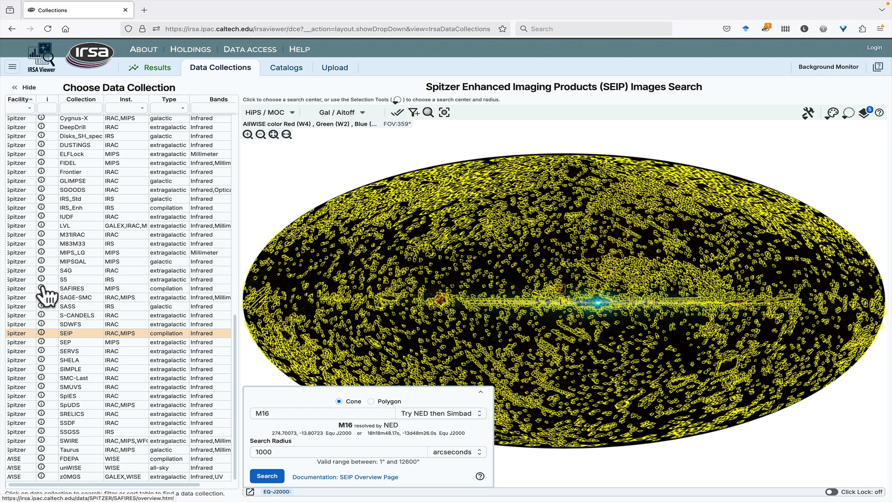
# Select both MIPS24 science images in the MIPSGAL results and review their download options without preparing a download.
pyautogui.click(150, 68)
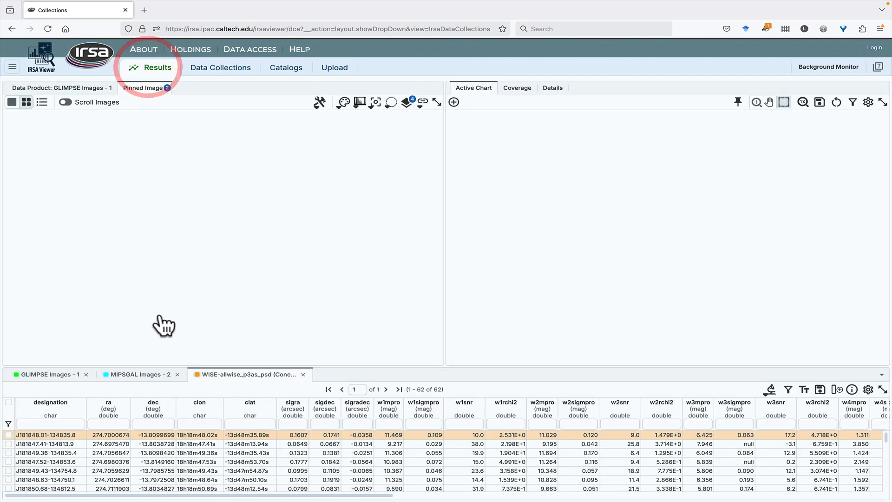
pyautogui.click(141, 375)
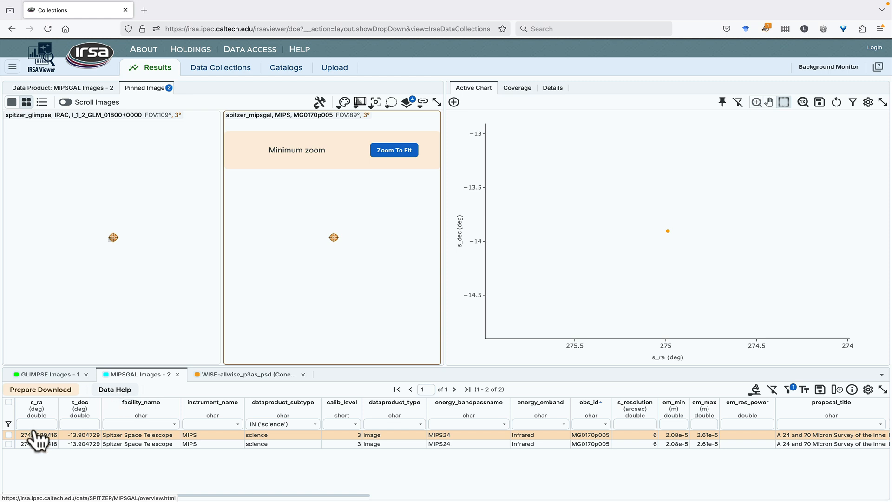
pyautogui.click(8, 435)
pyautogui.click(8, 444)
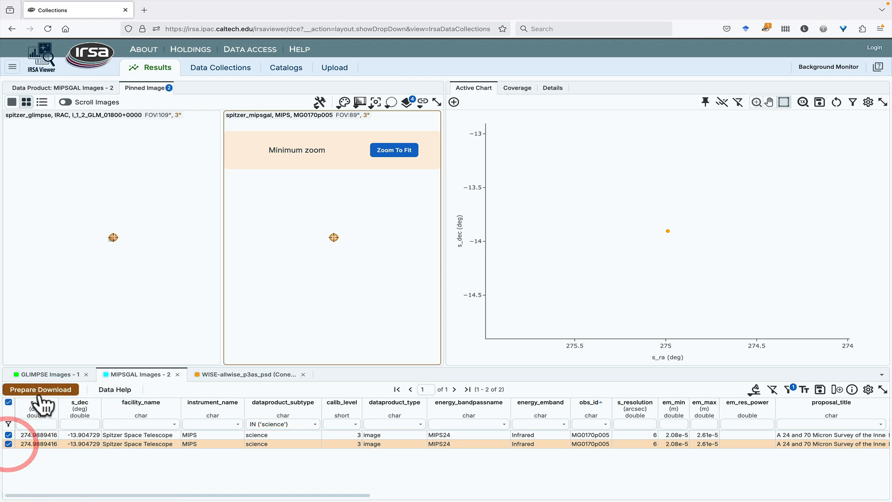
pyautogui.click(42, 391)
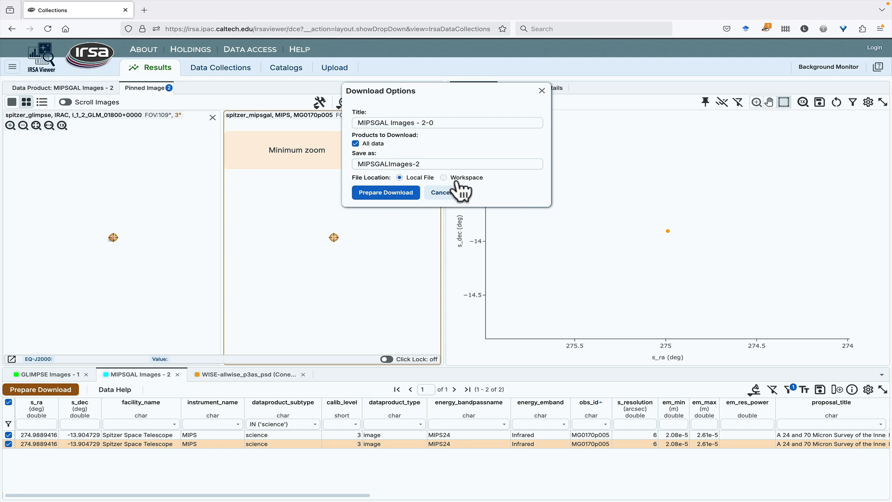
pyautogui.click(445, 192)
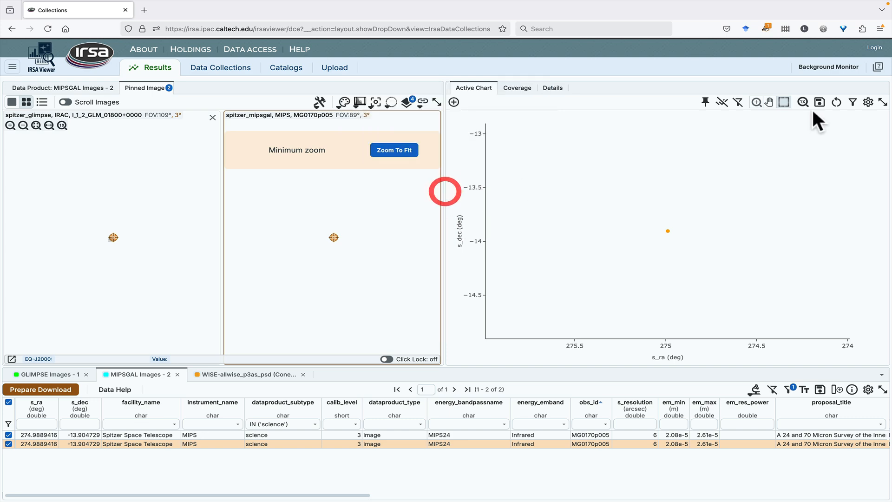
# Open the online help for the Data Collection Explorer.
pyautogui.click(875, 67)
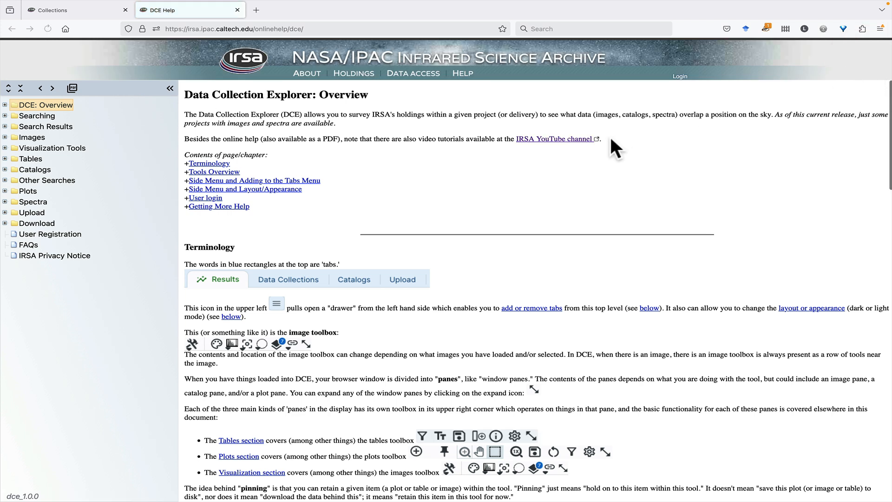